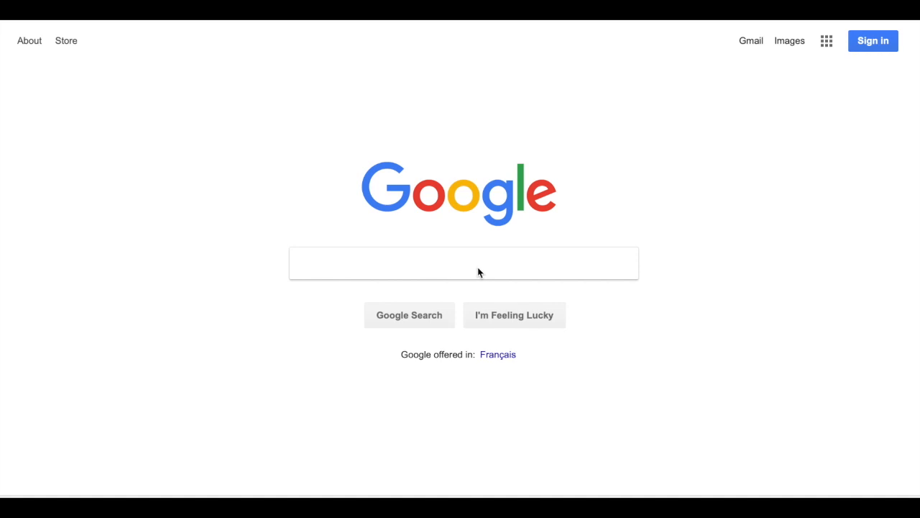
Step: Search the web for "google drive" and open the Google Drive: Free Cloud Storage for Personal Use result
click(500, 264)
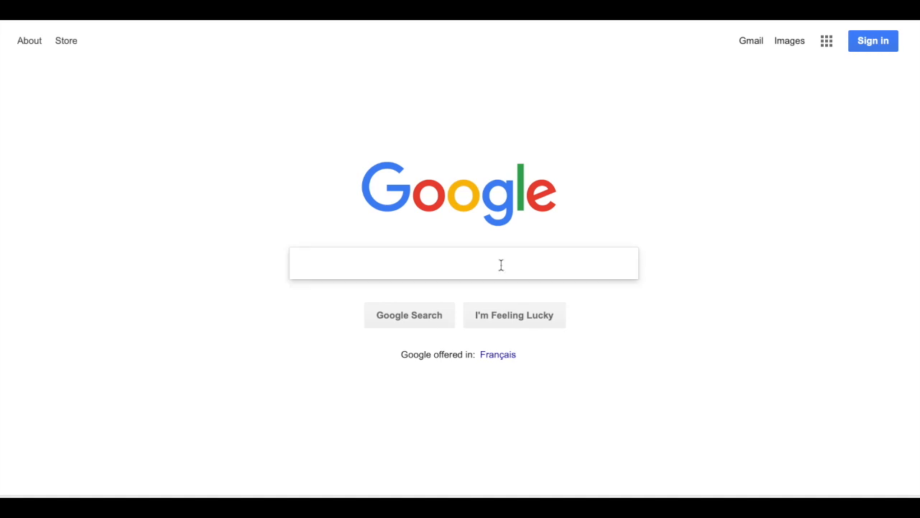
text(g)
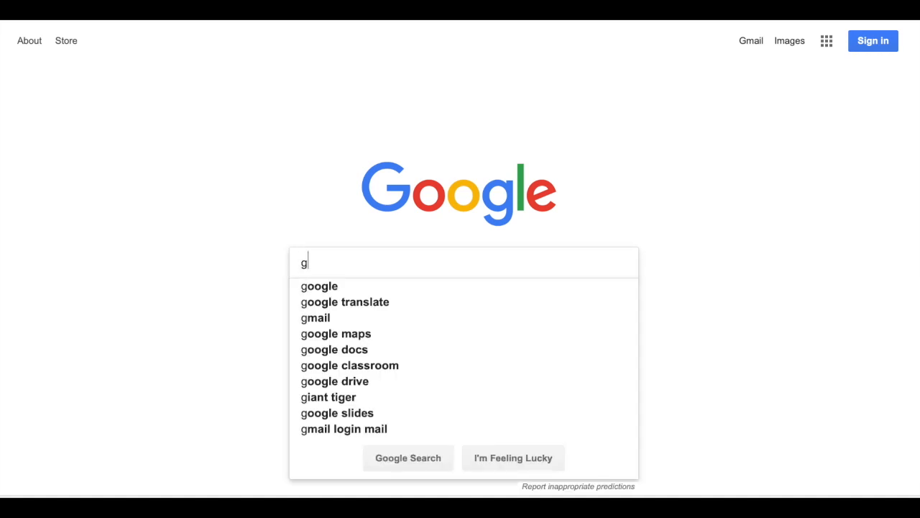
text(oogl)
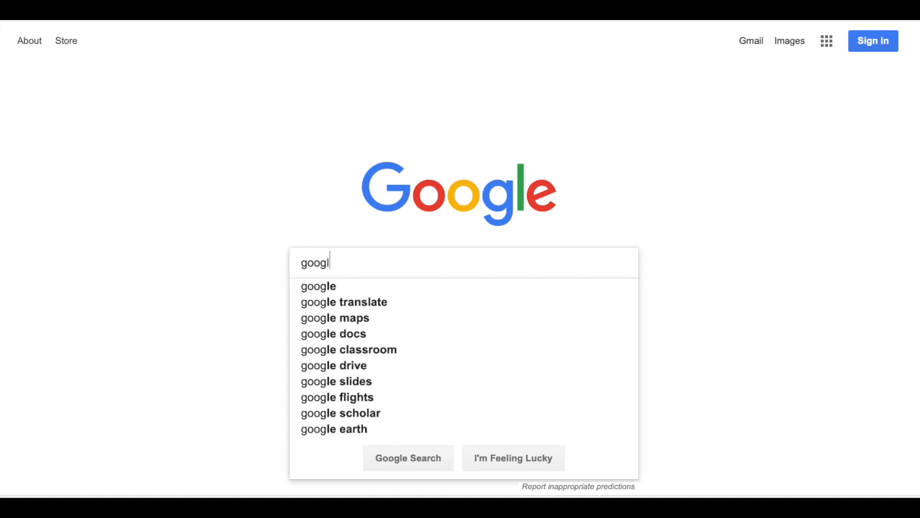
text(e drive)
key(Return)
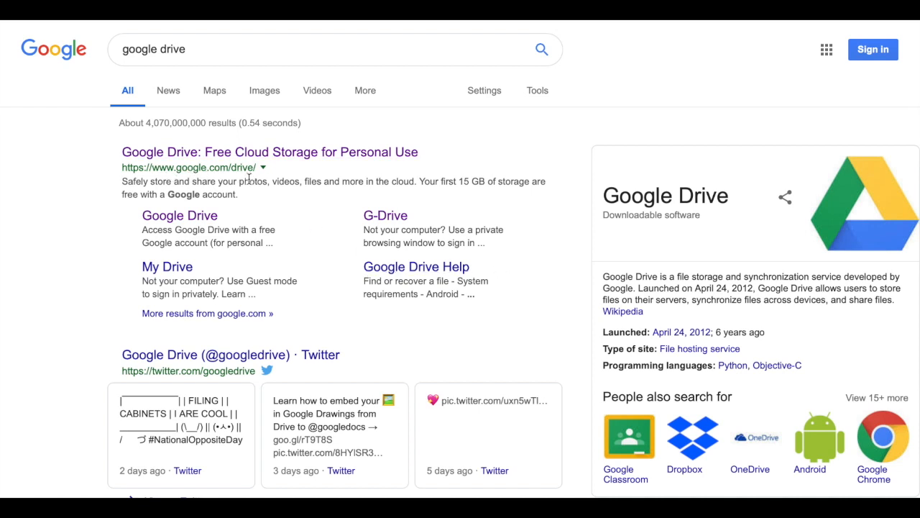
click(297, 161)
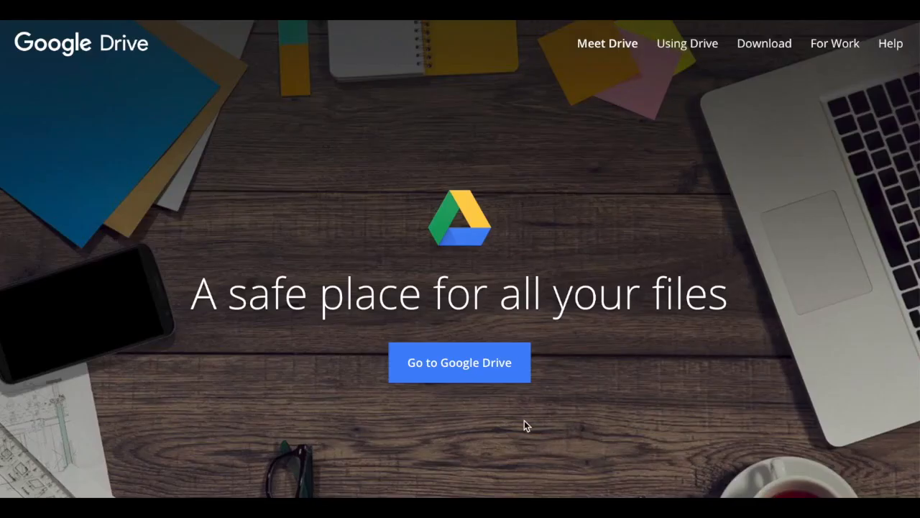
Step: Go to Google Drive and sign in by entering the account password
click(469, 367)
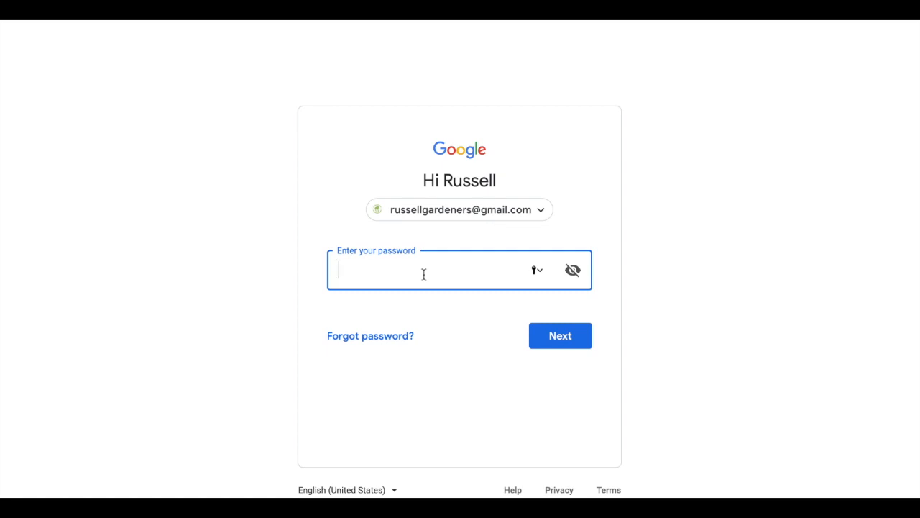
text(•••••••••••)
click(562, 338)
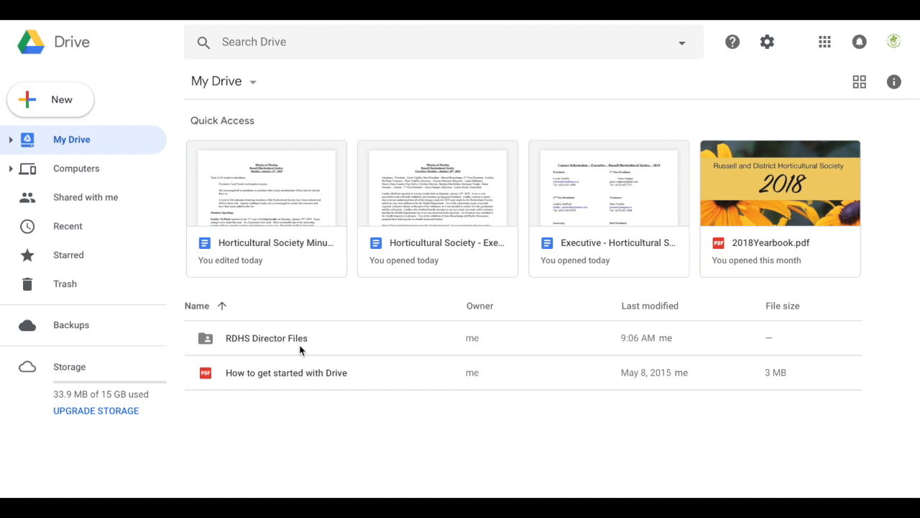
Step: Examine the items shared with the account, the RDHS Director Files folder and its first subfolder, and return to My Drive
click(92, 206)
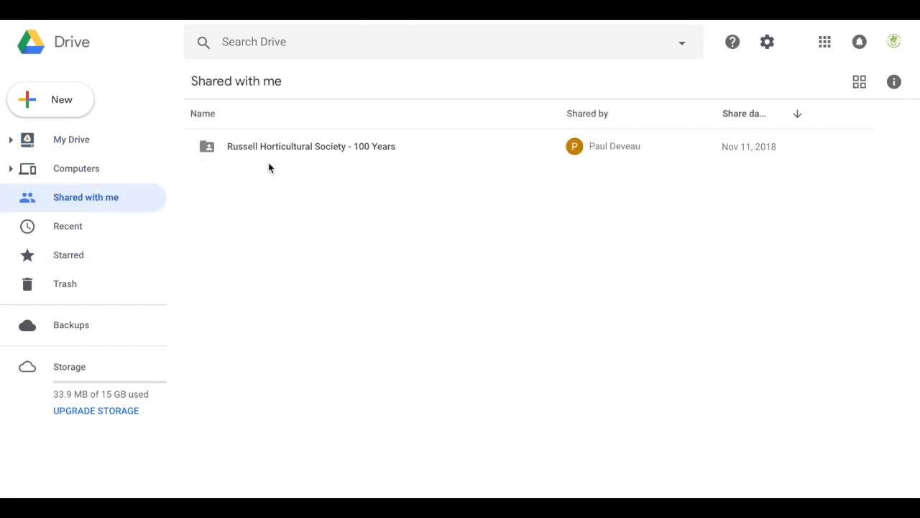
click(70, 147)
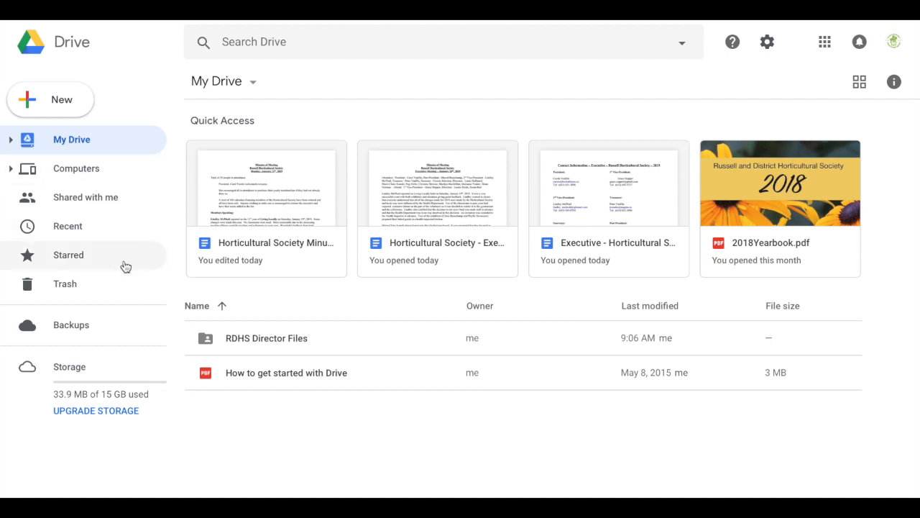
double_click(207, 340)
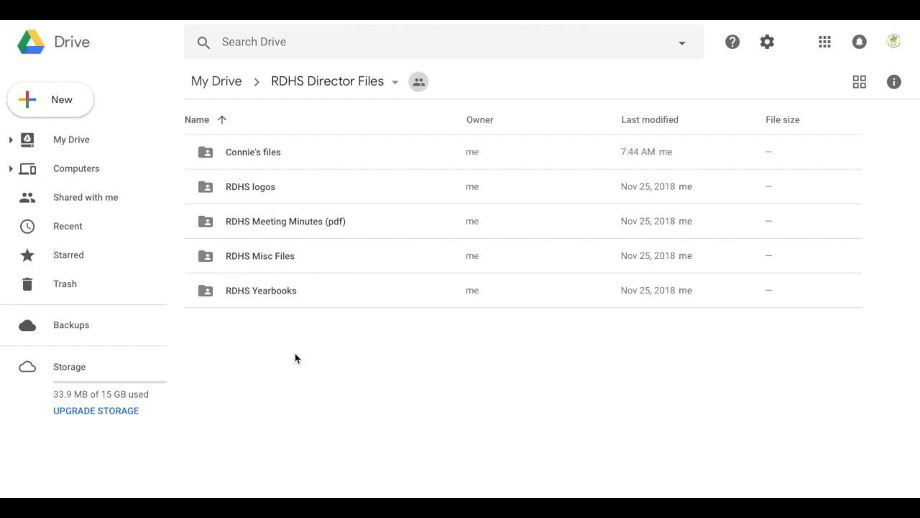
double_click(207, 155)
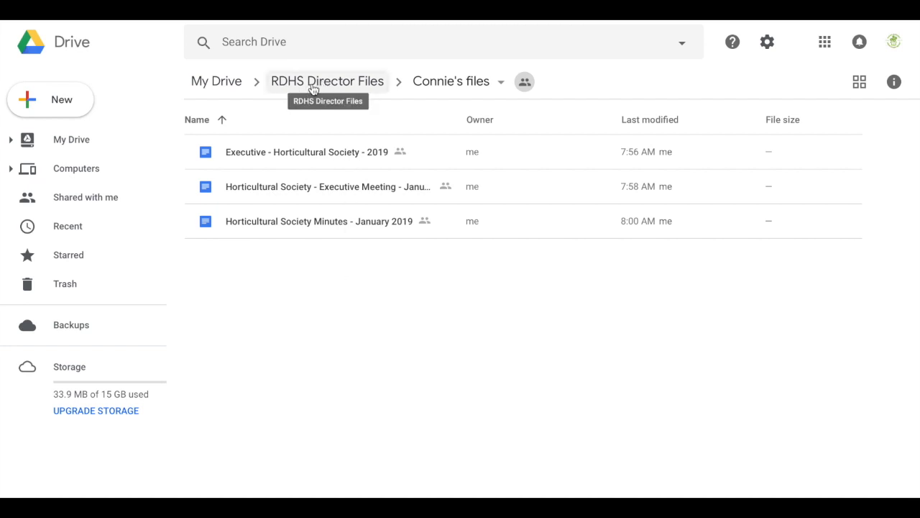
click(229, 83)
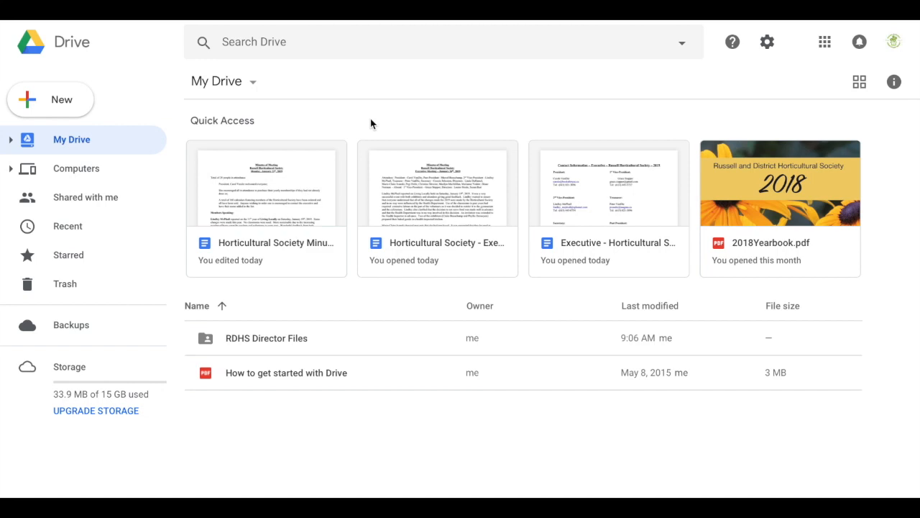
Step: Create a blank Google Docs document and enter "Russell and District Horticultural Society" as its first line
click(61, 109)
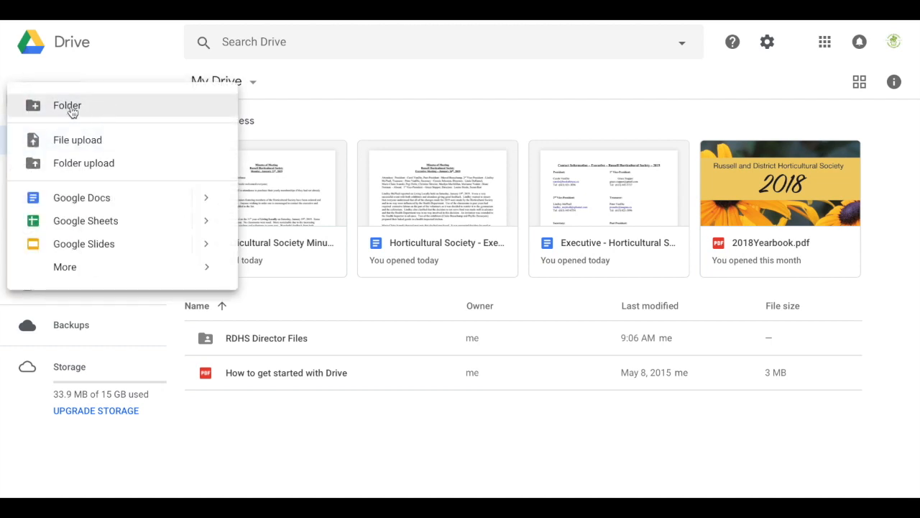
click(85, 205)
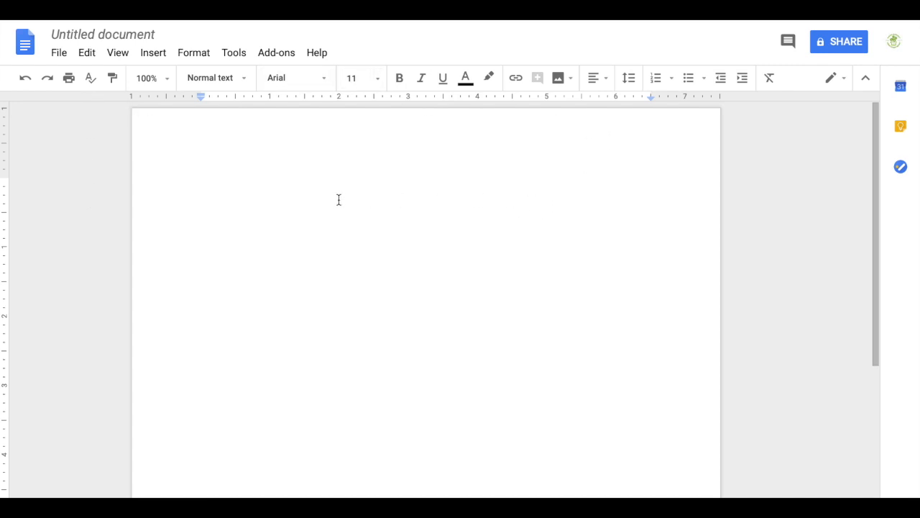
text(Russelland)
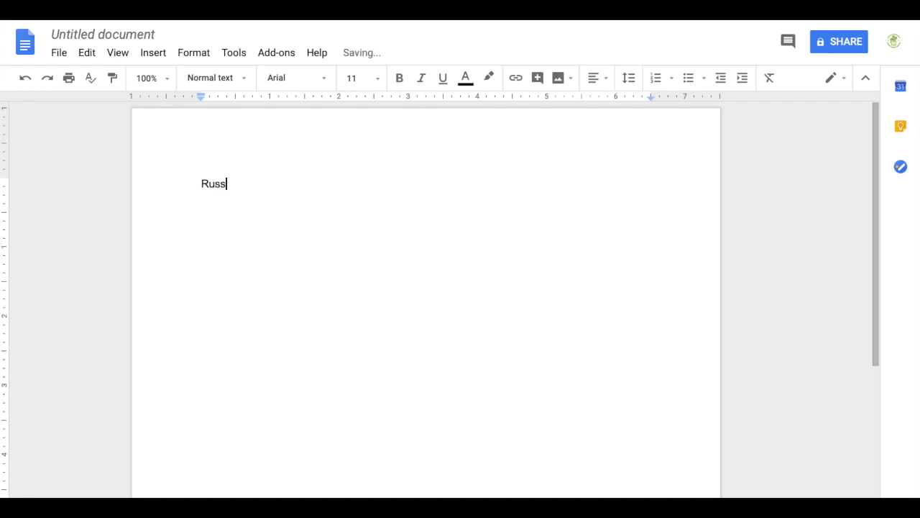
key(BackSpace)
key(BackSpace)
key(BackSpace)
text(and Distric)
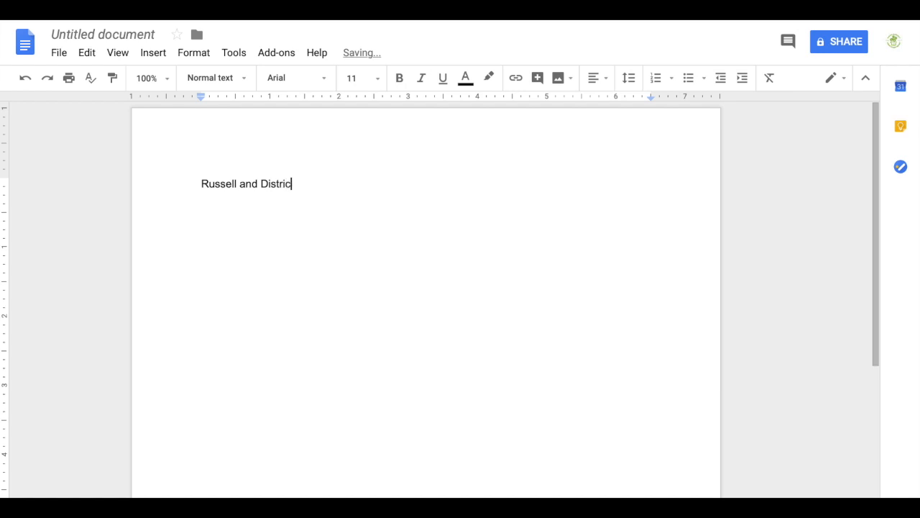
text(t Horticultural Society)
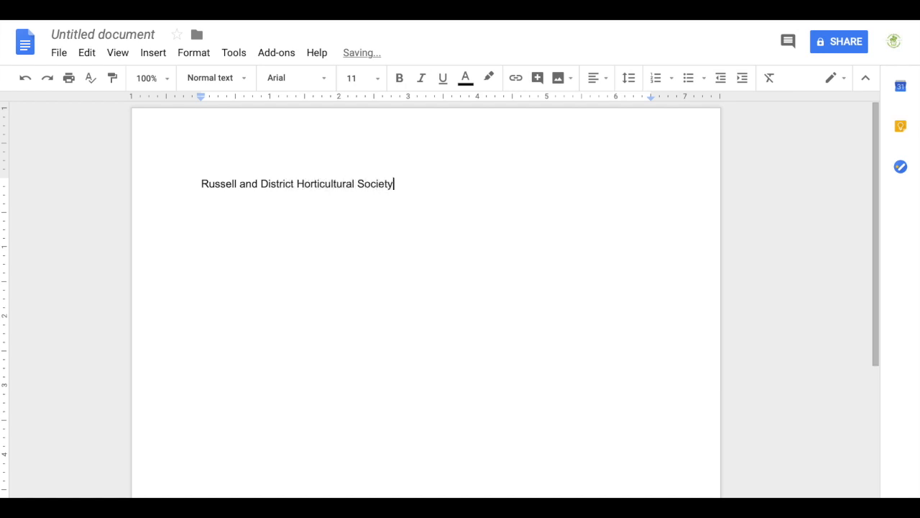
Step: Add the line "Meeting Minutes" below the society name, format it bold and underlined, and place the cursor beneath it
key(Return)
text(Meeting Minutes)
key(Return)
drag(200, 213, 293, 214)
click(399, 79)
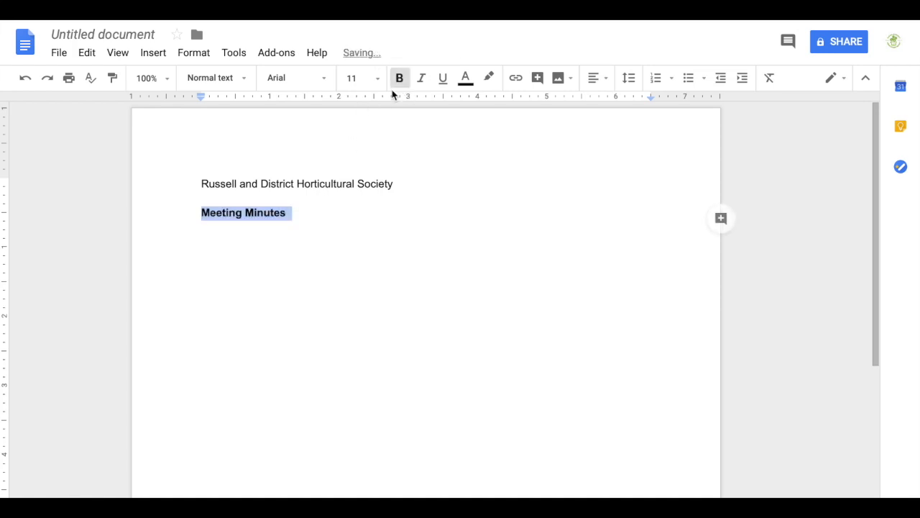
click(443, 79)
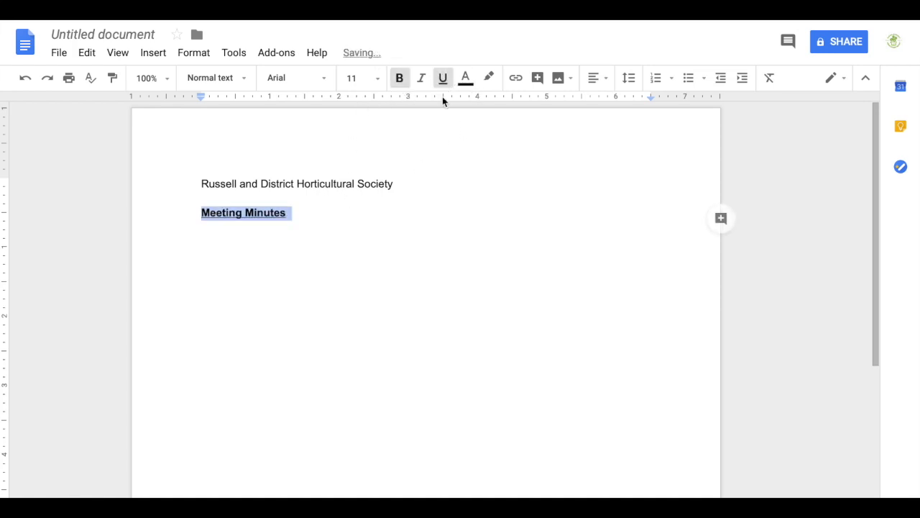
click(321, 275)
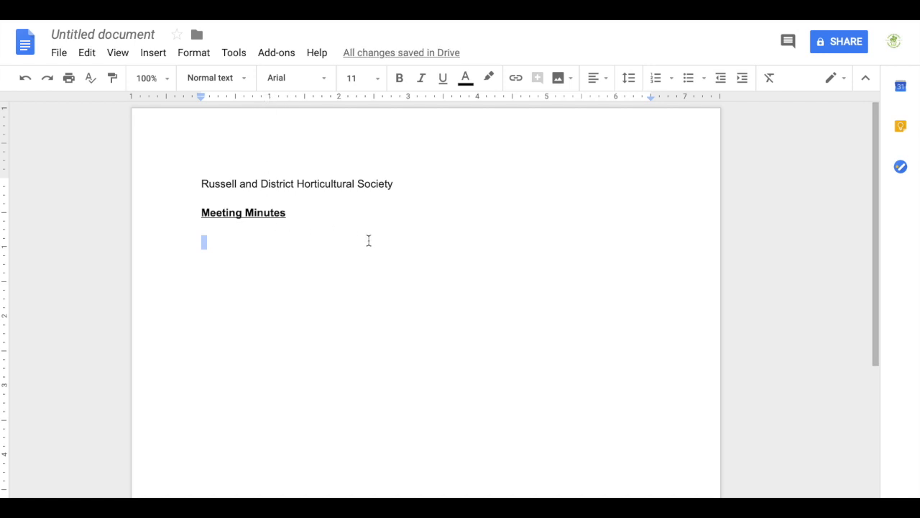
click(268, 248)
click(55, 57)
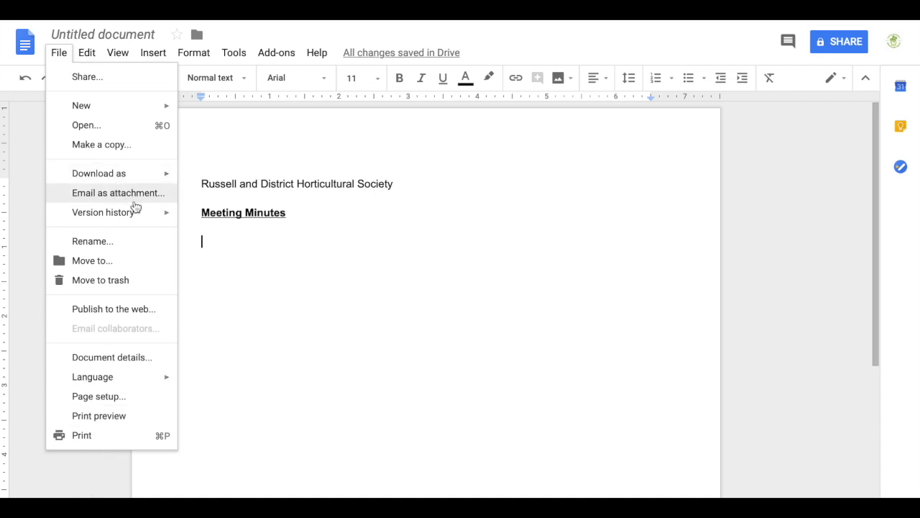
scroll(297, 297, down, 1)
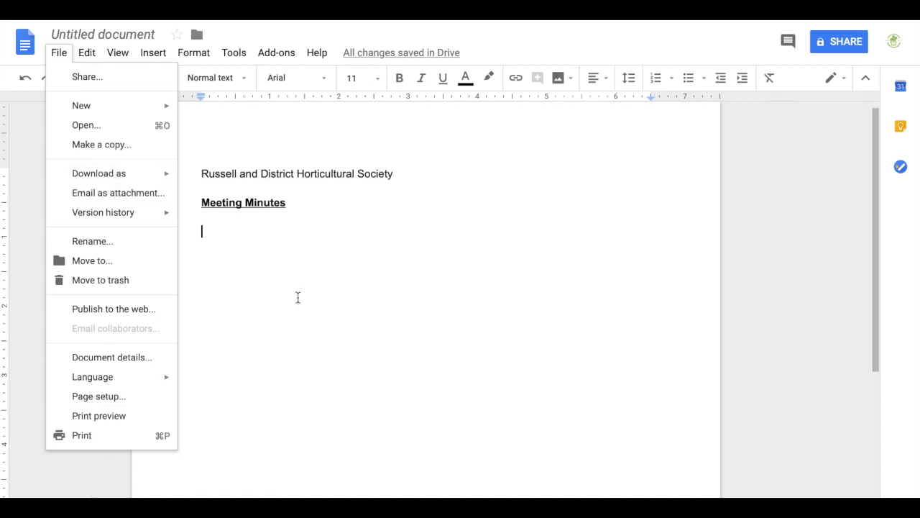
scroll(298, 297, up, 1)
click(297, 298)
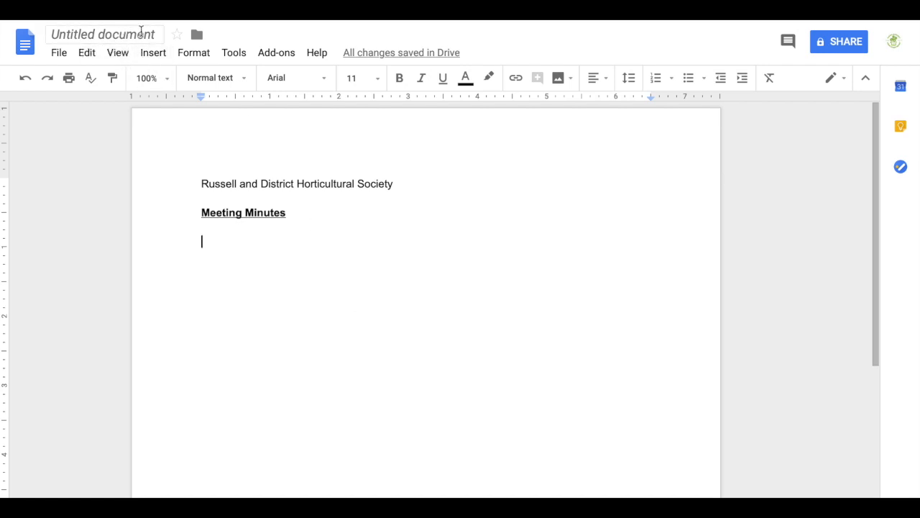
Step: Try to rename the document as "meeting minutes for January"
drag(160, 34, 61, 34)
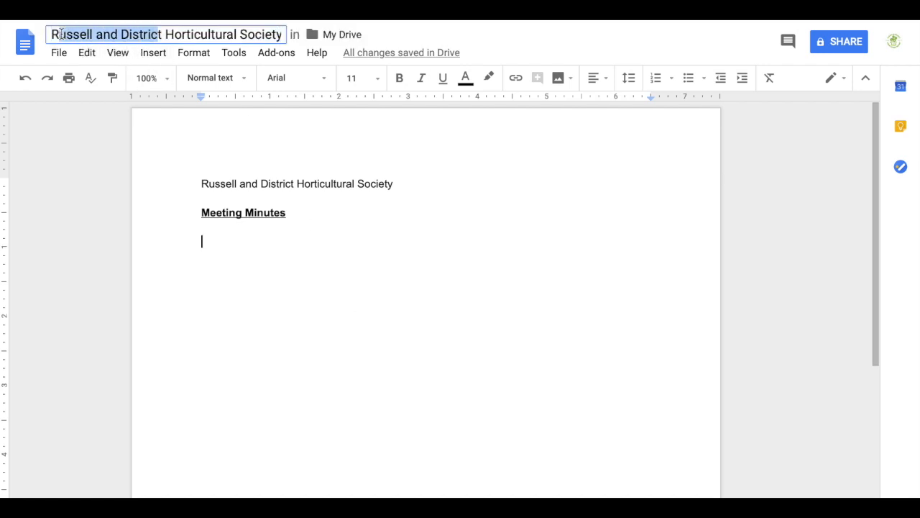
drag(284, 33, 50, 34)
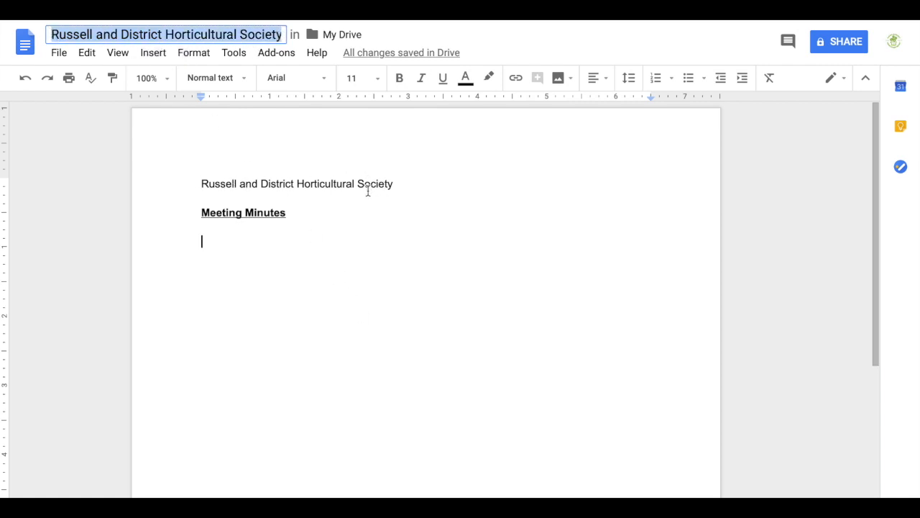
text(meeting)
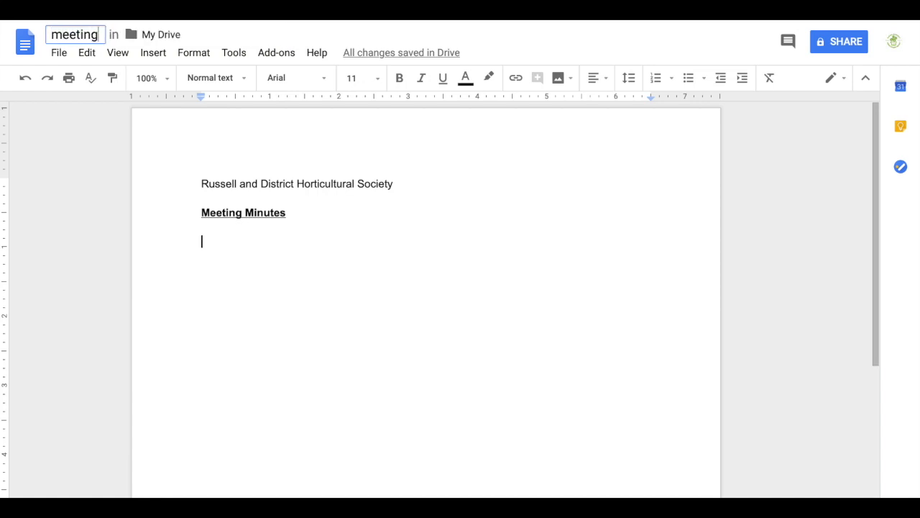
text( mintue)
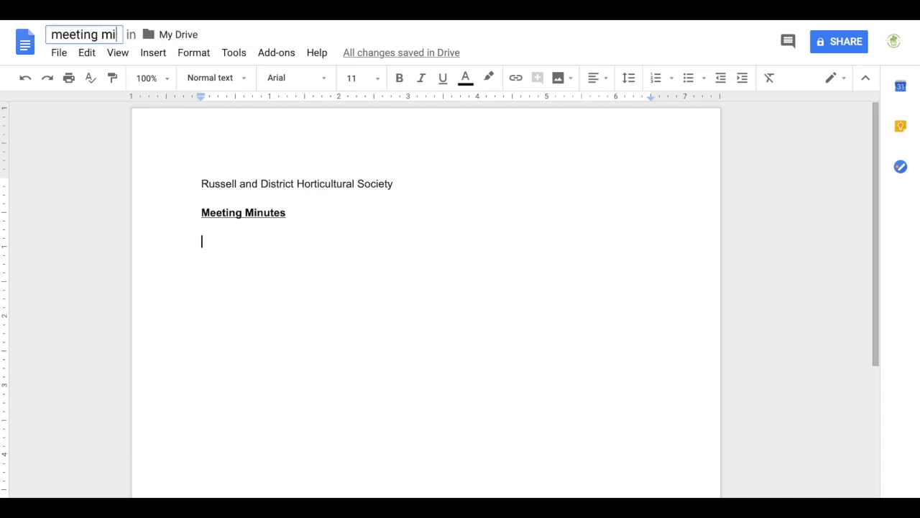
key(BackSpace)
key(BackSpace)
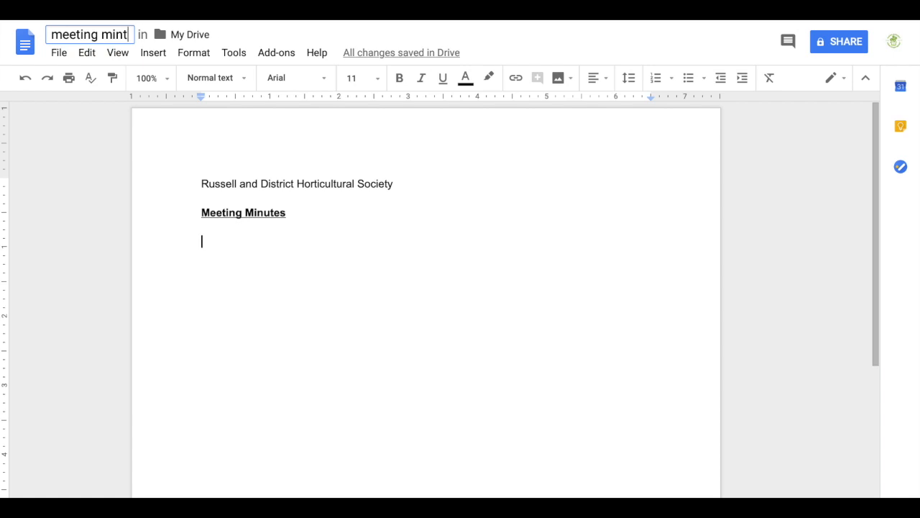
key(BackSpace)
text(utes )
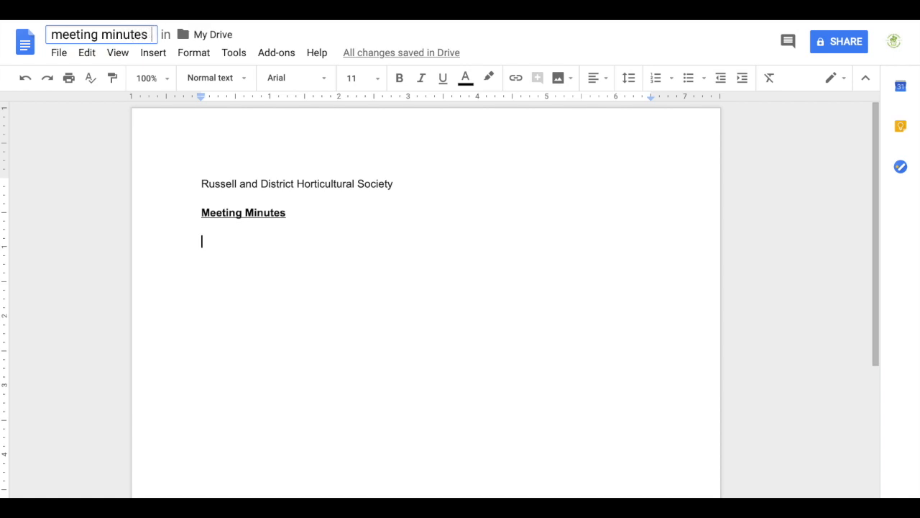
text(for January)
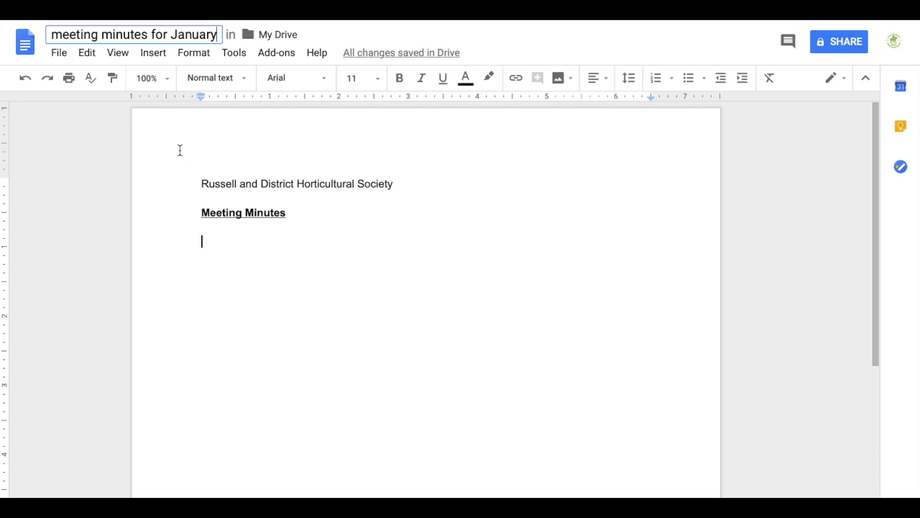
click(247, 183)
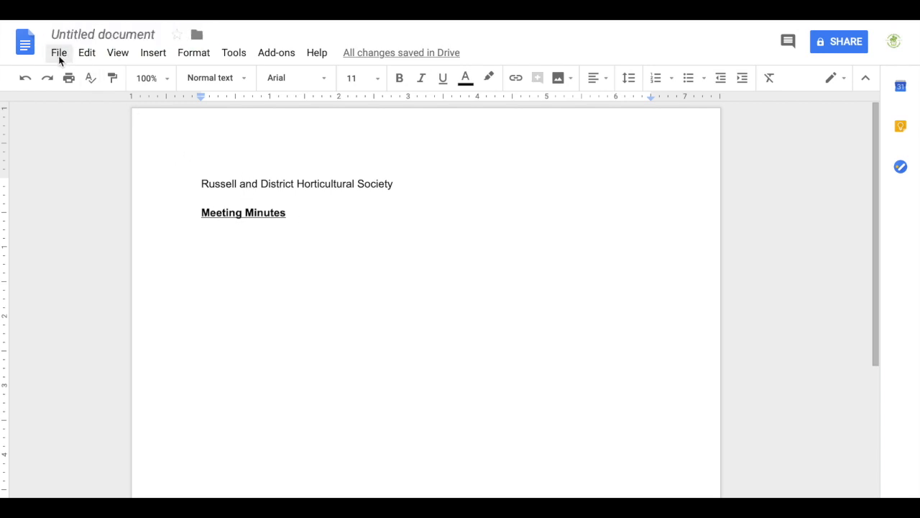
Step: Start emailing the document as an attachment and set the attachment format to Microsoft Word (.docx)
click(59, 54)
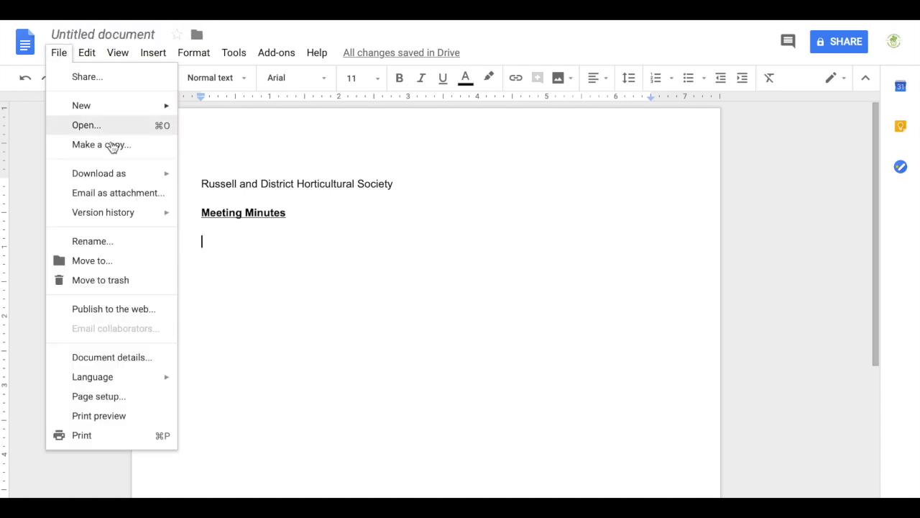
click(126, 195)
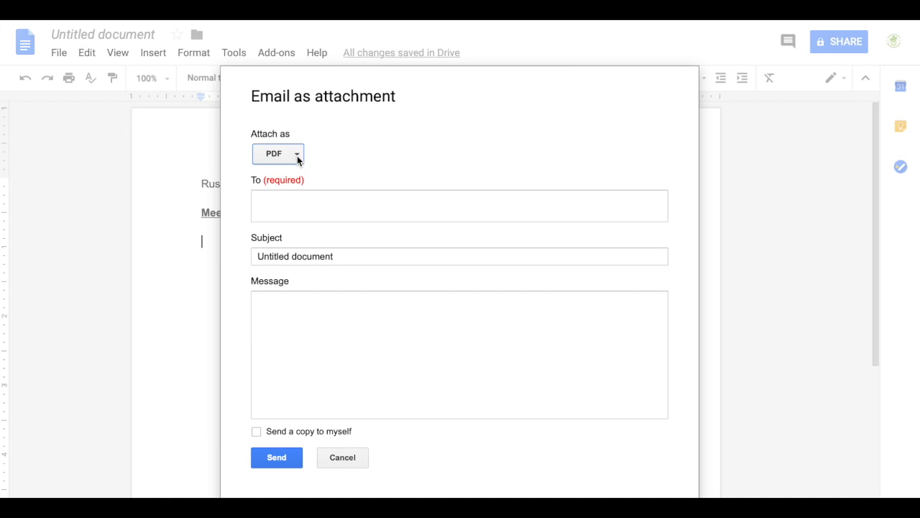
click(297, 155)
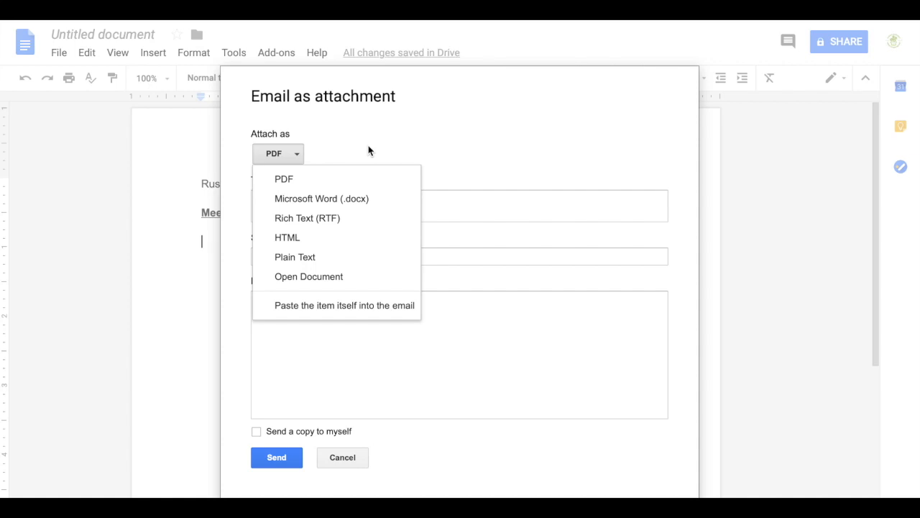
click(310, 199)
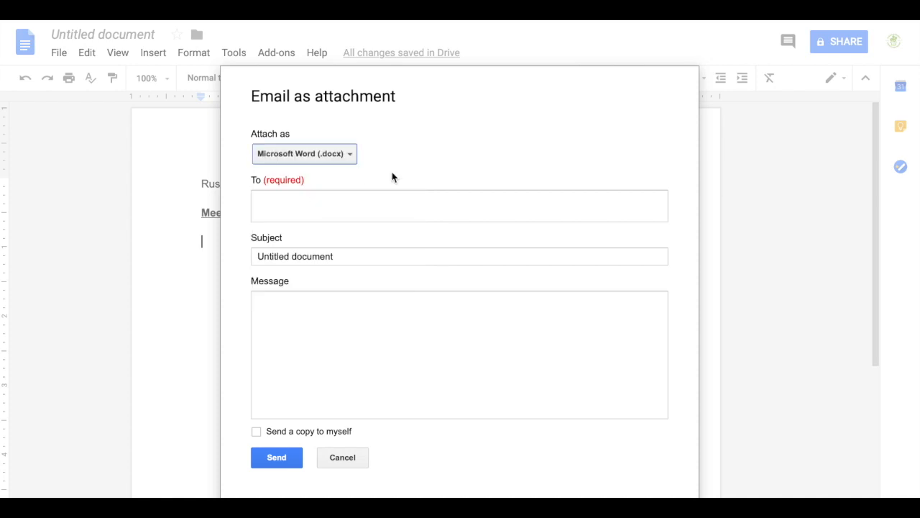
Step: Set the attachment email's subject to "Meeting minutes" and discard the email without sending it
click(332, 200)
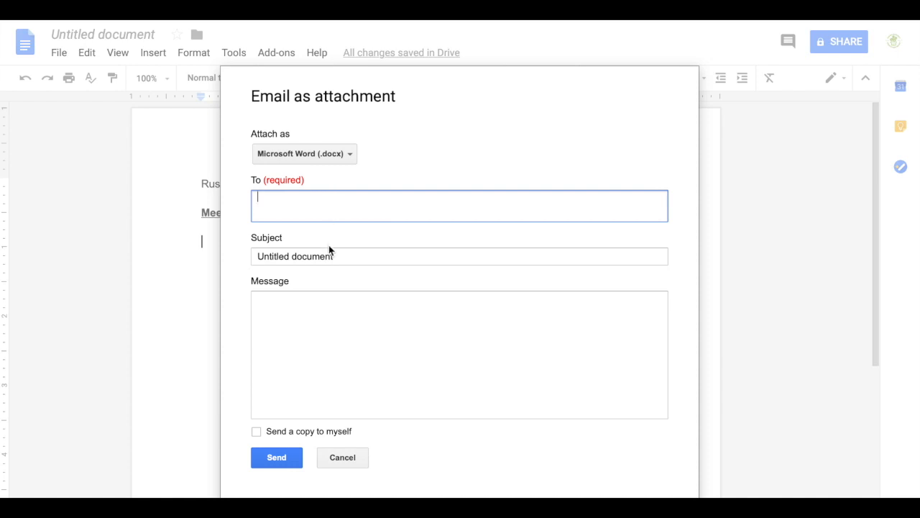
drag(335, 256, 236, 256)
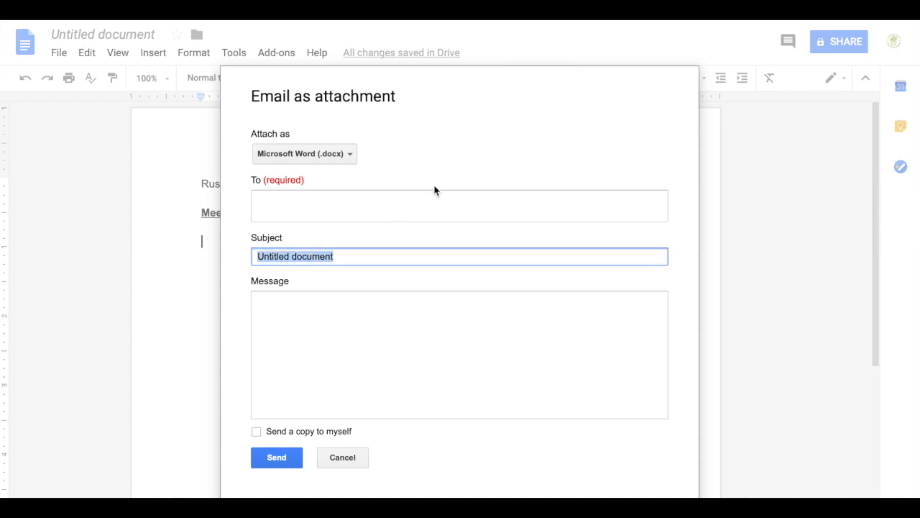
text(Meeting m)
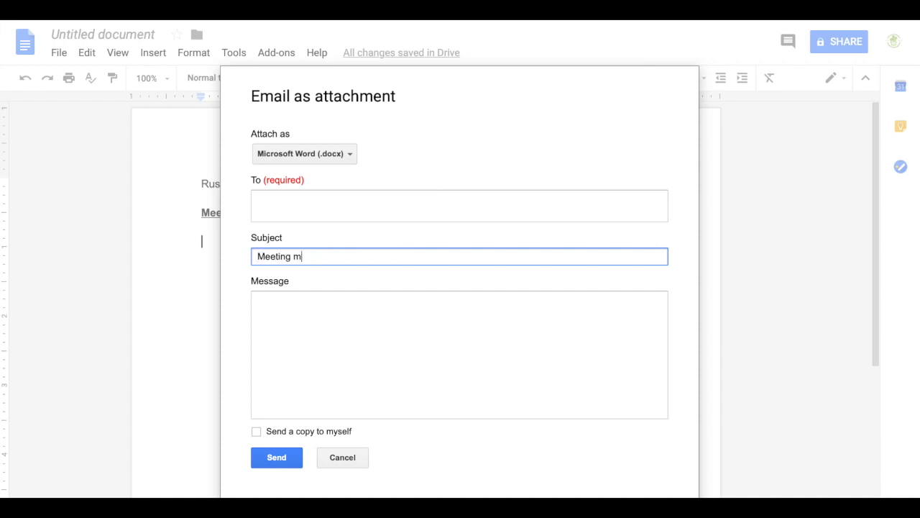
text(inutes)
click(356, 337)
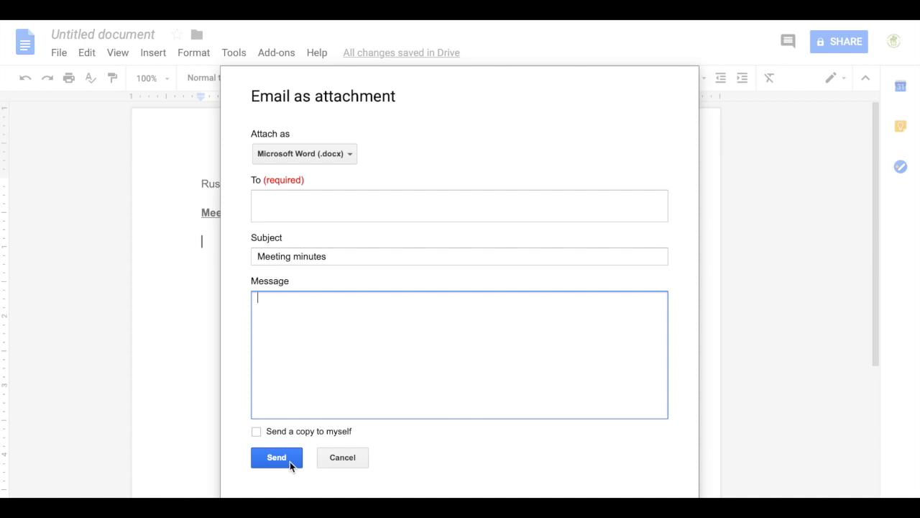
click(343, 457)
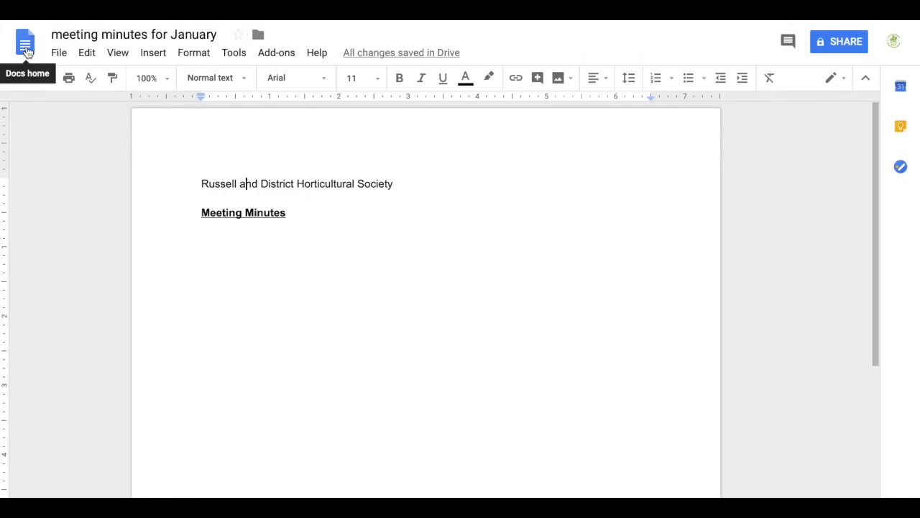
Step: Leave the document for the Docs home page and switch from there to Google Drive
click(26, 47)
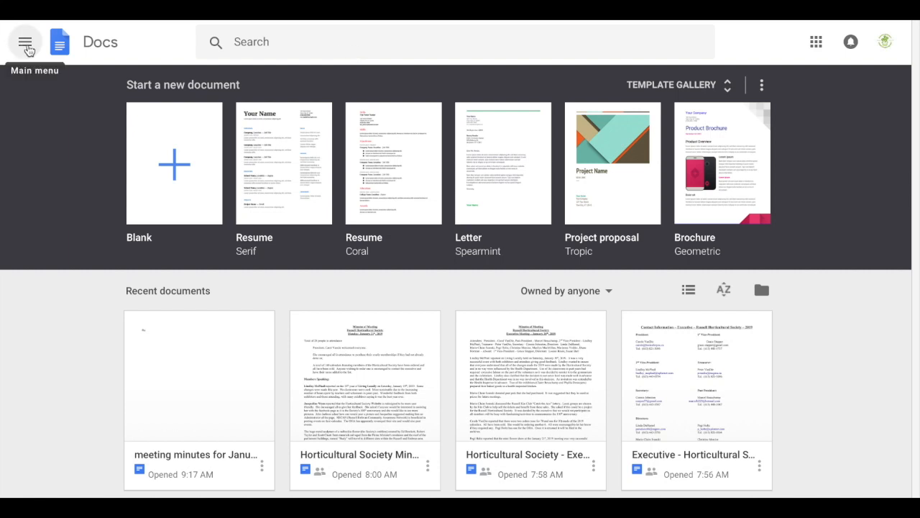
click(26, 45)
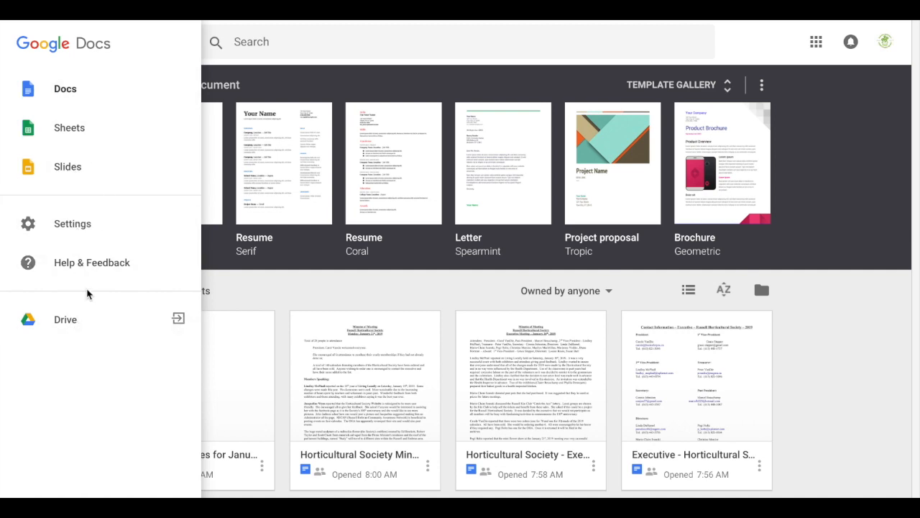
click(89, 333)
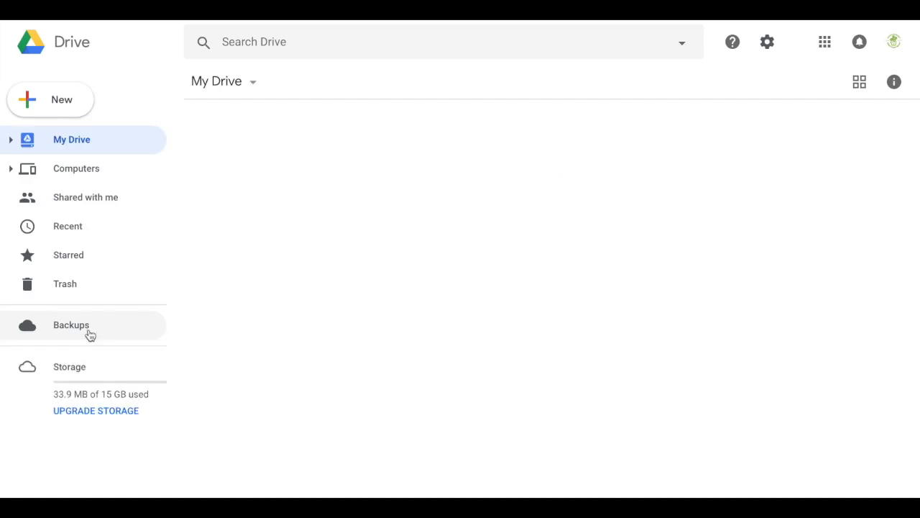